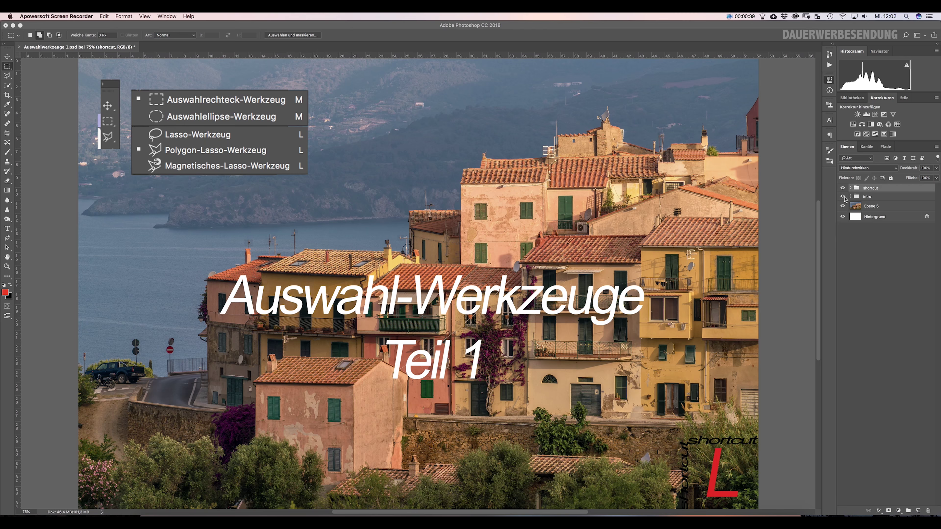
# - Hide the intro title group, show the Ebene 5 photo, close Eigenschaften, and choose Polygon-Lasso
pyautogui.click(842, 196)
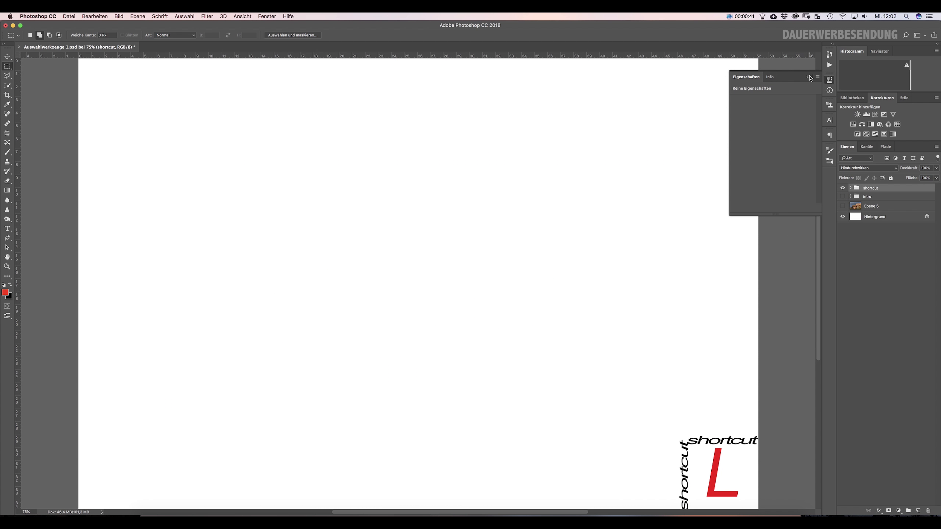
pyautogui.click(808, 77)
pyautogui.click(842, 206)
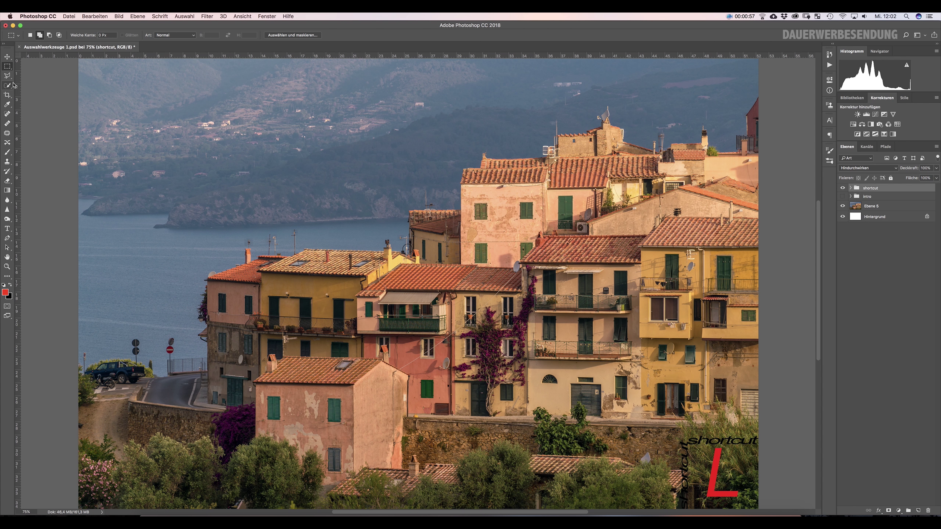
pyautogui.click(8, 76)
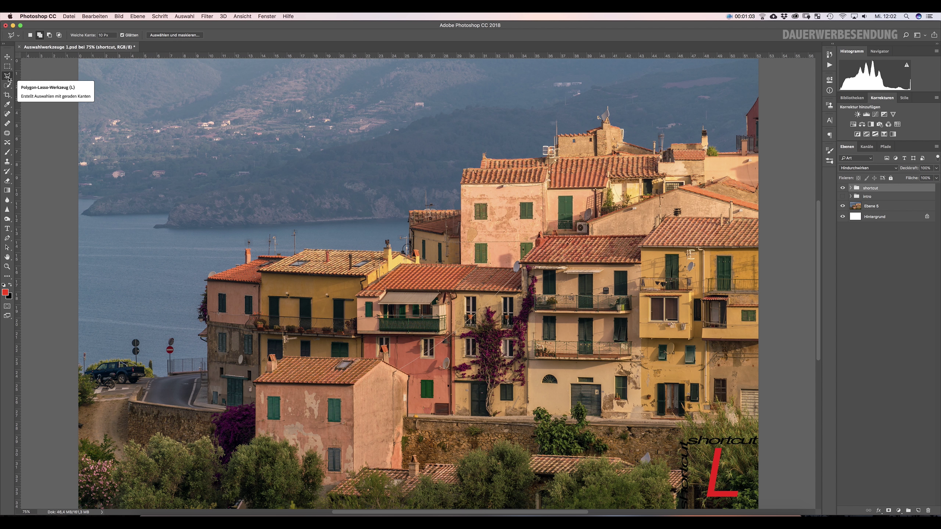
# - Switch to the freehand Lasso-Werkzeug with 0 Px feather and trace a selection above the rooftops
pyautogui.rightClick(9, 80)
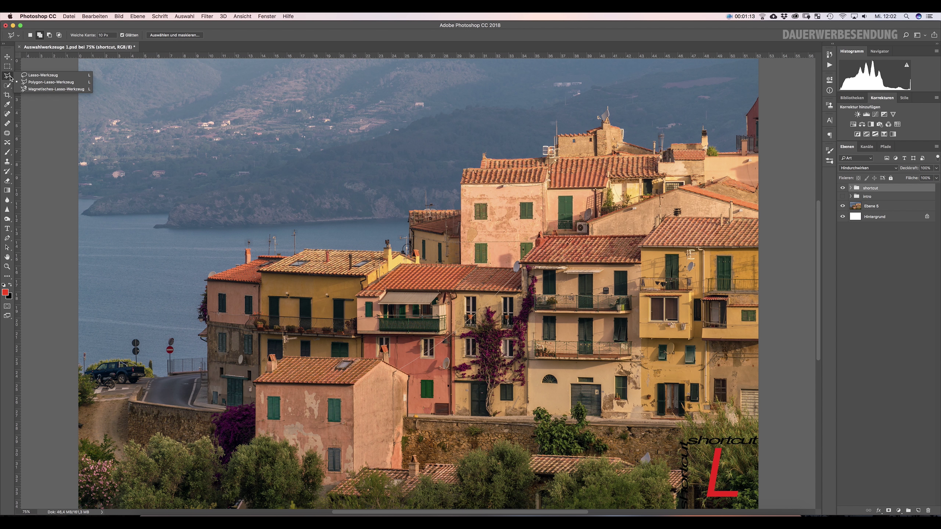
pyautogui.click(36, 75)
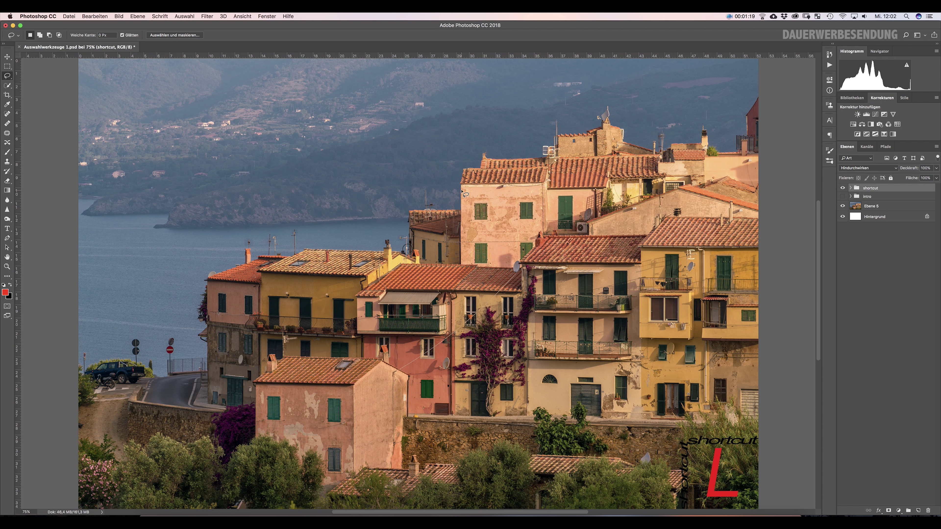
pyautogui.moveTo(460, 203)
pyautogui.mouseDown()
pyautogui.moveTo(400, 168)
pyautogui.moveTo(466, 194)
pyautogui.moveTo(459, 227)
pyautogui.mouseUp()
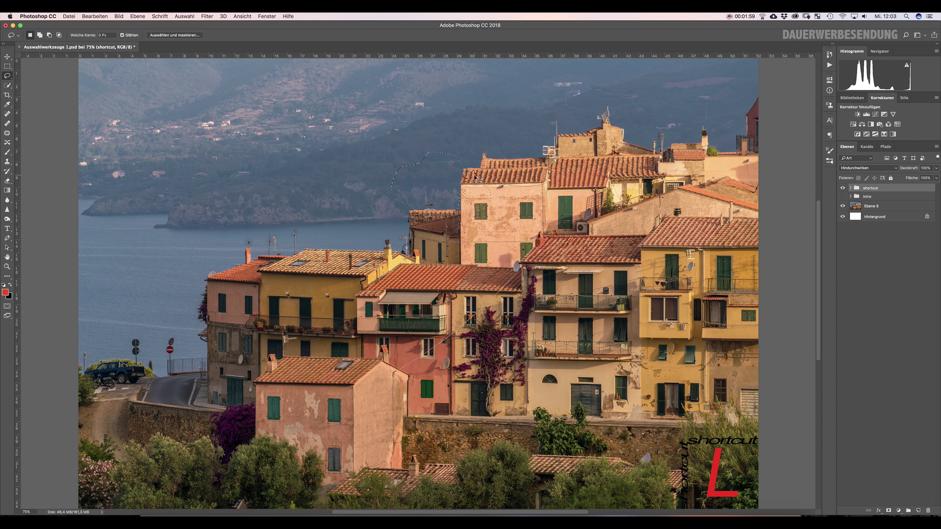
# - Deselect, switch back to Polygon-Lasso, and zoom to 200% panned onto the pink building
pyautogui.click(477, 179)
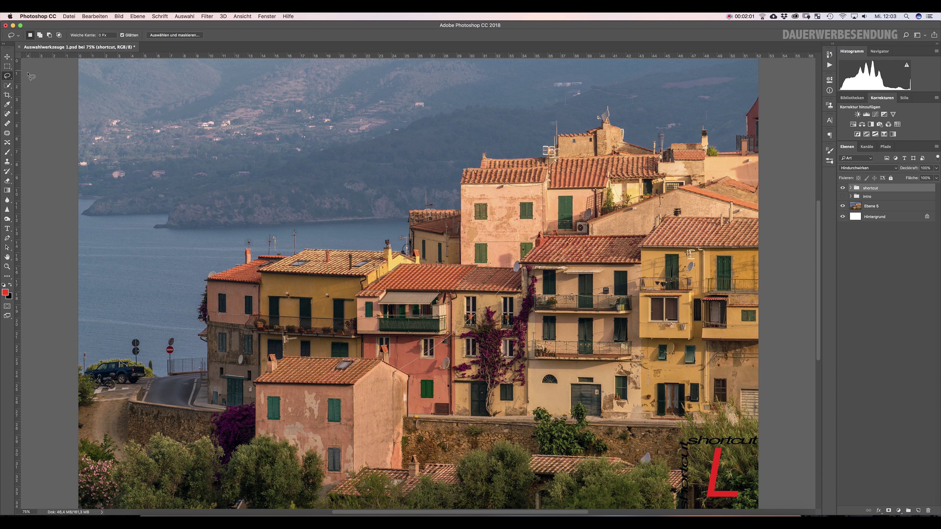
pyautogui.rightClick(9, 80)
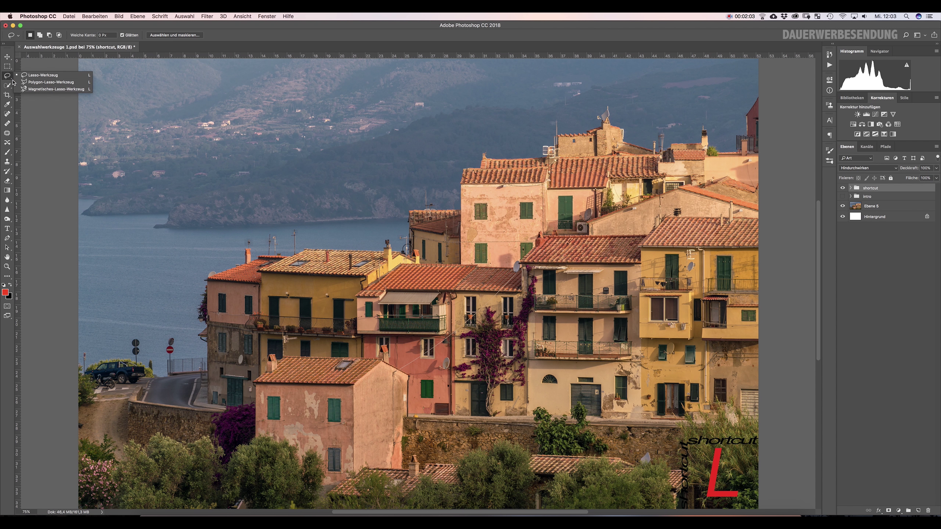
pyautogui.click(48, 81)
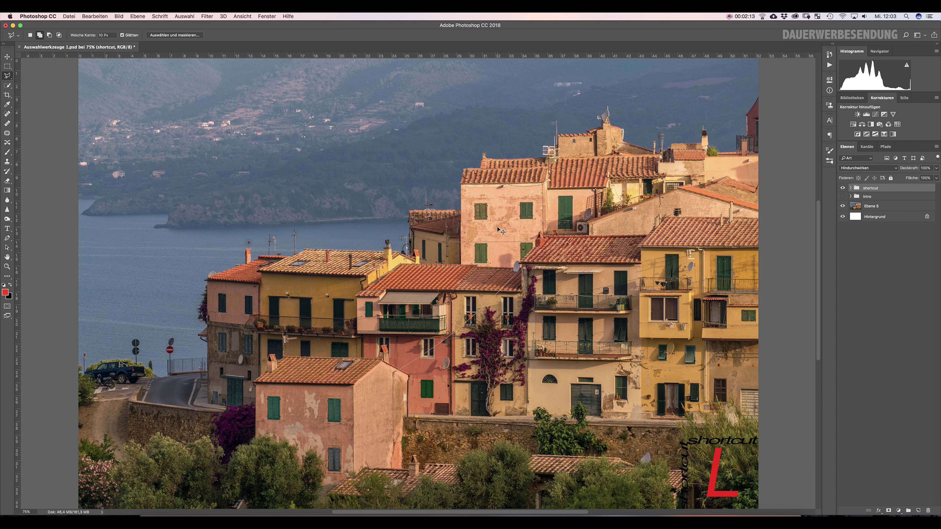
pyautogui.hotkey('ctrl', '1')
pyautogui.hotkey('ctrl', '+')
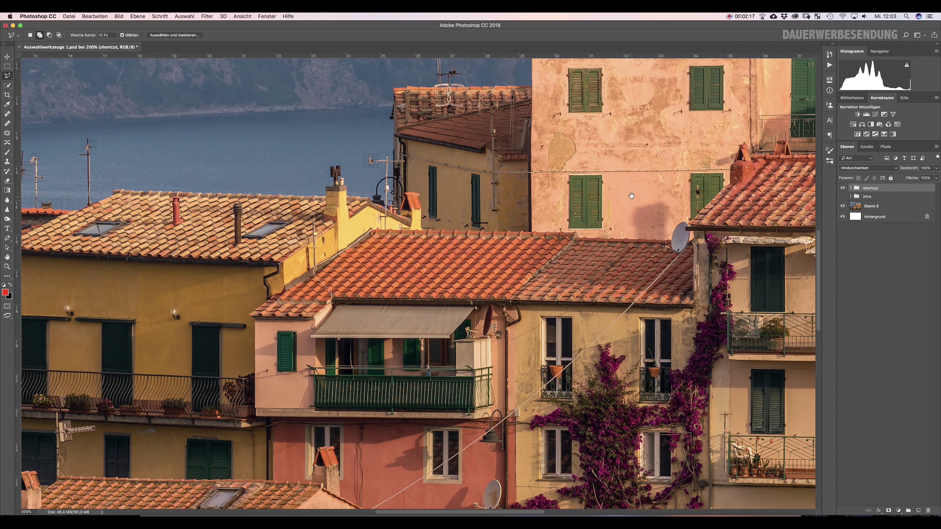
pyautogui.moveTo(633, 195); pyautogui.dragTo(521, 305)
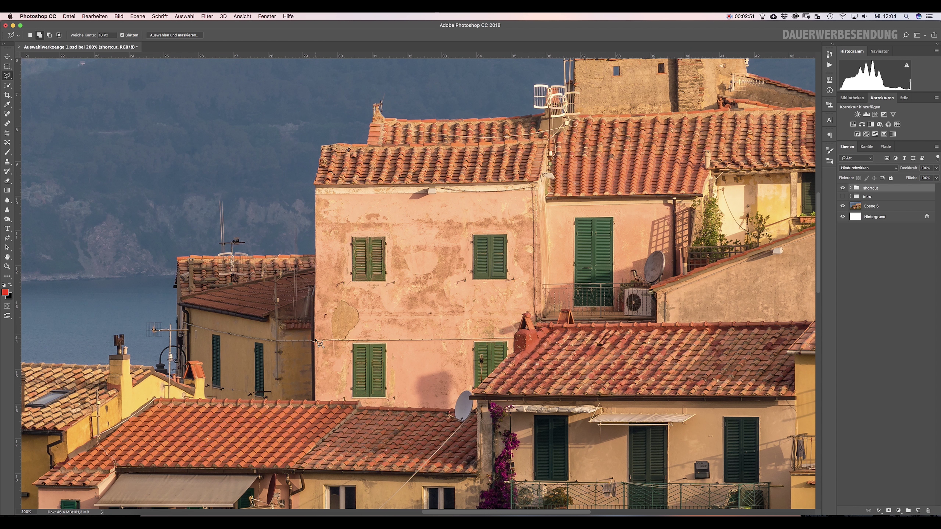
# - Trace a Polygon-Lasso outline around the pink building's roof and walls, removing stray points
pyautogui.click(314, 338)
pyautogui.click(315, 184)
pyautogui.click(321, 145)
pyautogui.click(537, 182)
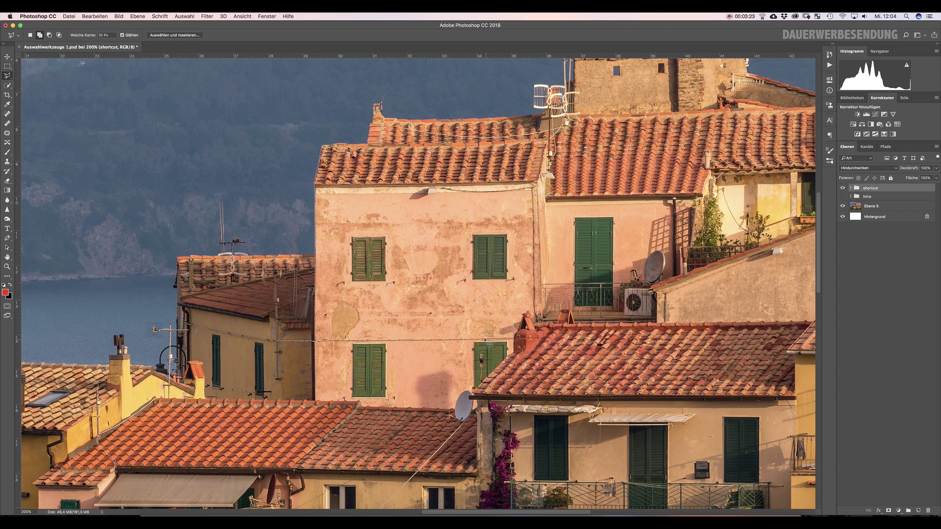
pyautogui.click(535, 333)
pyautogui.press('BackSpace')
pyautogui.press('BackSpace')
pyautogui.press('BackSpace')
pyautogui.click(316, 340)
pyautogui.doubleClick(548, 340)
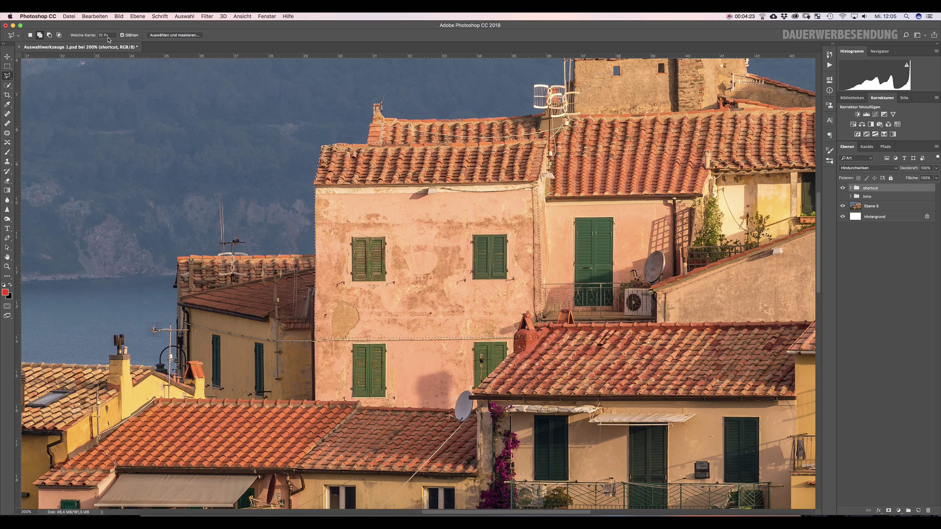
# - Turn off Glätten anti-aliasing and select the 10 px Weiche Kante value for editing
pyautogui.click(122, 35)
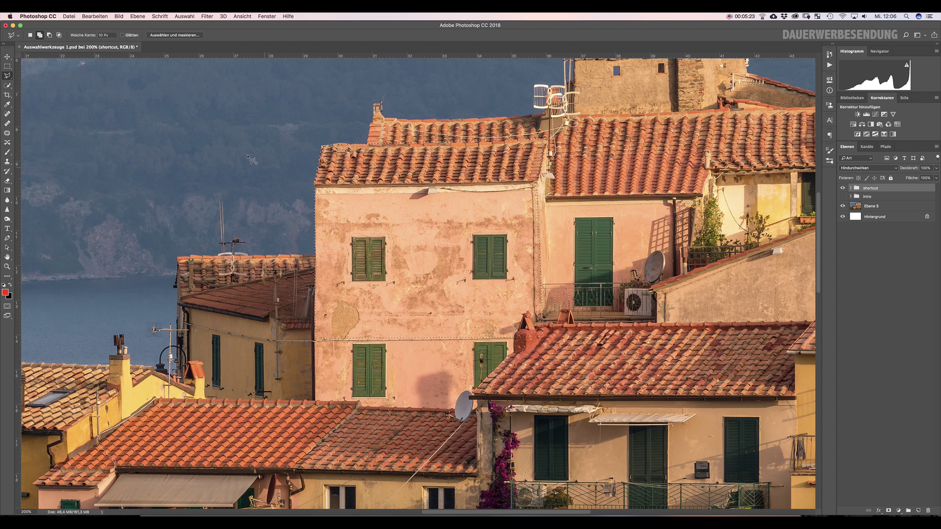
pyautogui.click(102, 36)
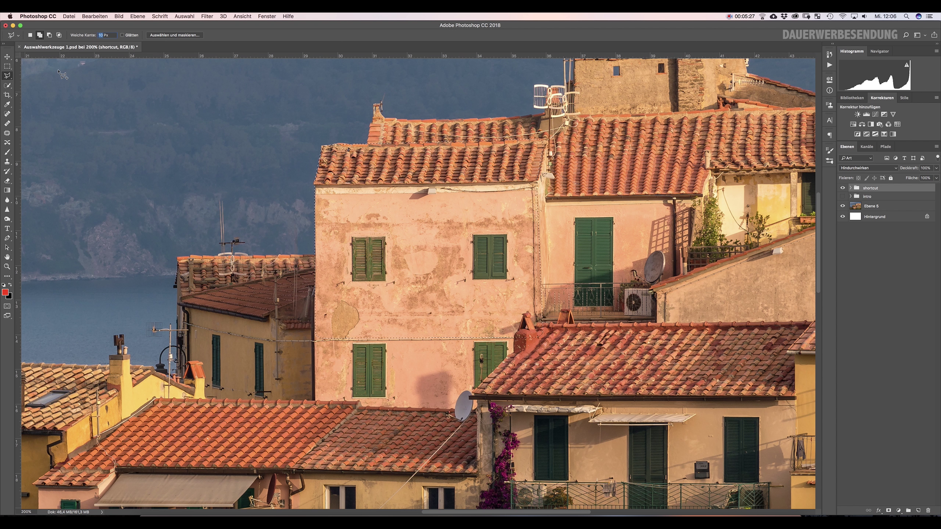
pyautogui.write('1')
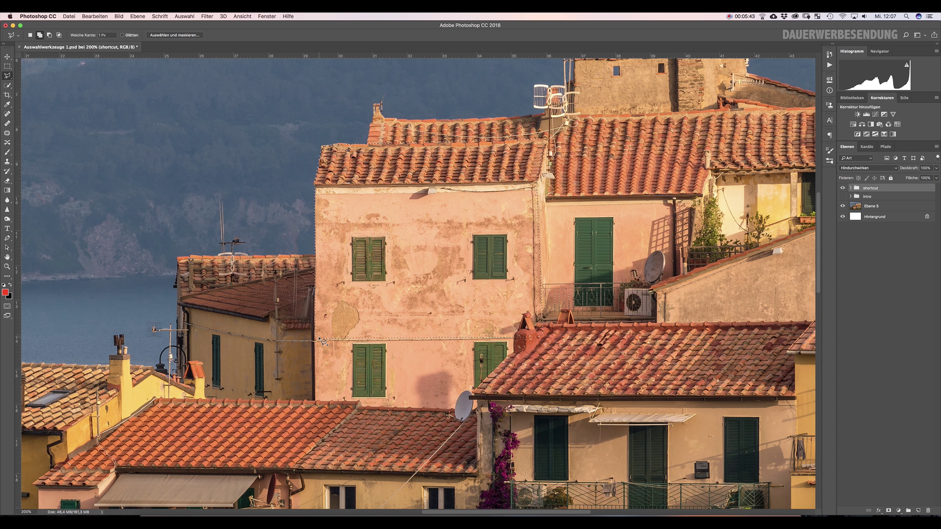
pyautogui.press('super+d')
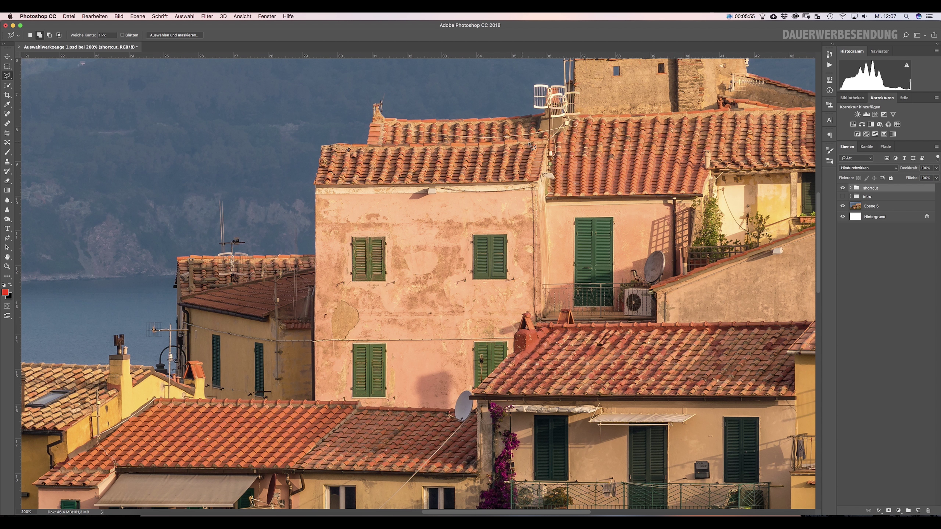
pyautogui.click(547, 140)
pyautogui.click(542, 339)
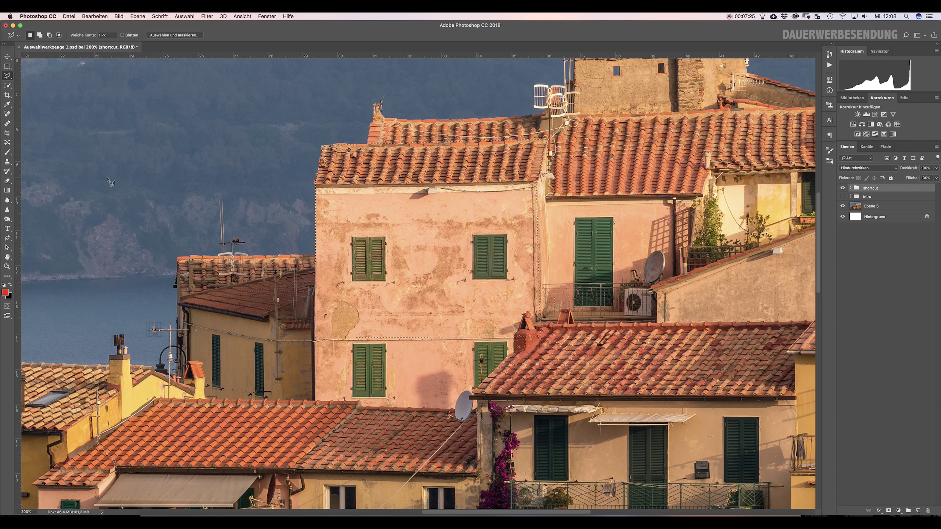
# - Draw a trial polygonal selection over the hillside, then deselect it
pyautogui.click(190, 137)
pyautogui.click(206, 201)
pyautogui.click(122, 277)
pyautogui.doubleClick(83, 220)
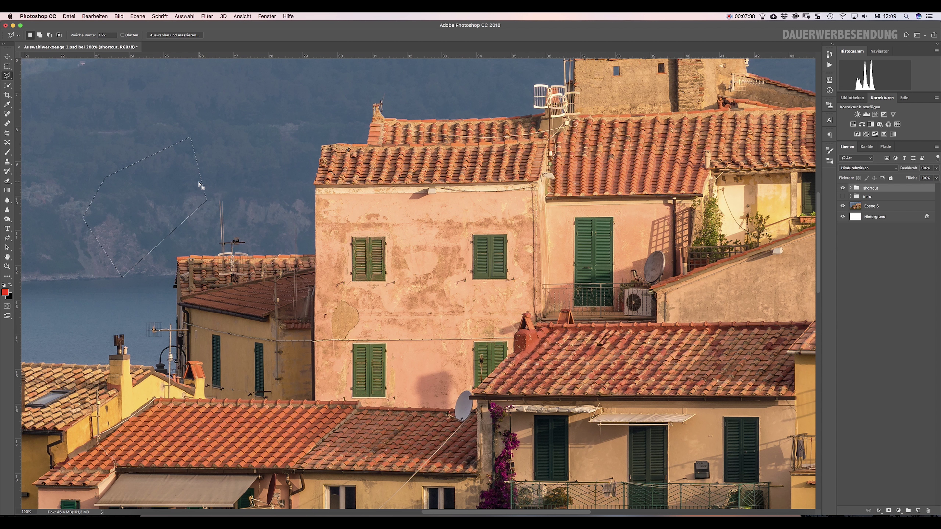
pyautogui.hotkey('ctrl', 'd')
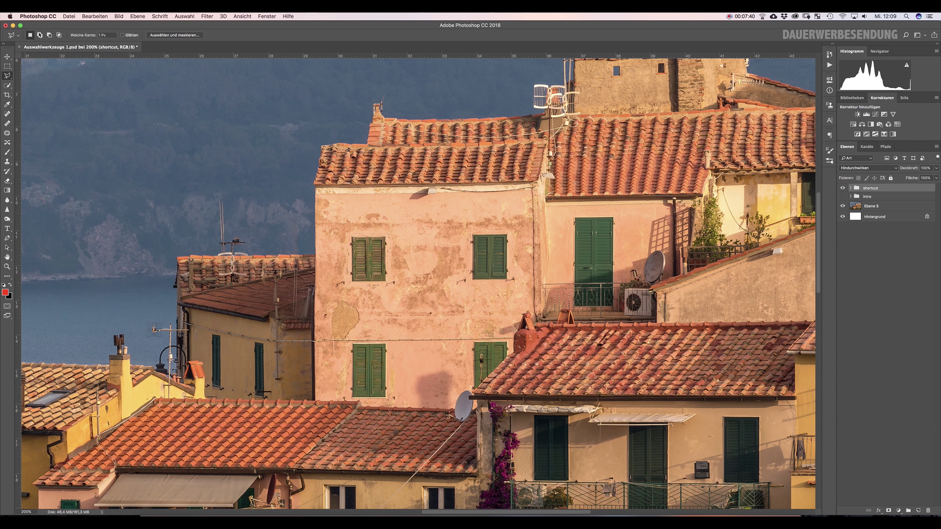
# - Set the lasso to Add to selection and begin tracing the pink building's left edge
pyautogui.click(39, 35)
pyautogui.click(40, 35)
pyautogui.click(315, 341)
# - Close the building selection and add the balcony area along the railing and roof
pyautogui.doubleClick(540, 339)
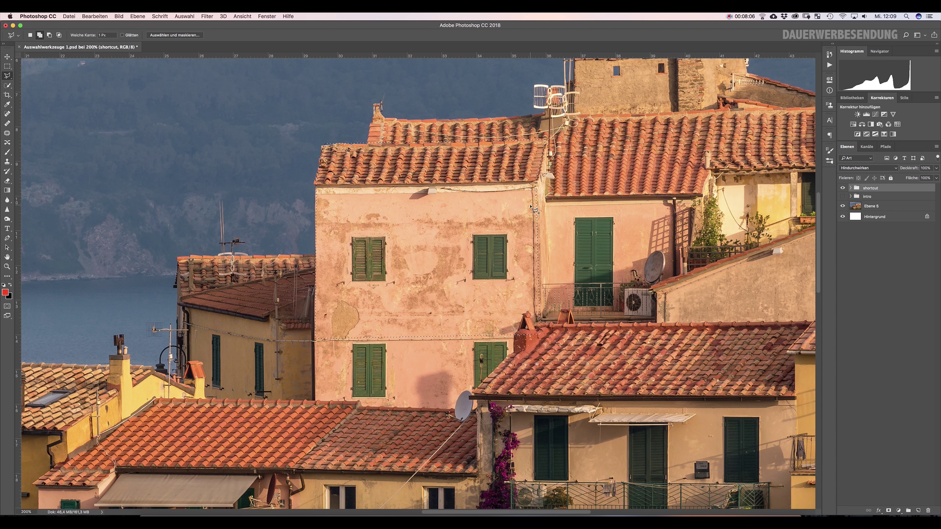
pyautogui.click(701, 203)
pyautogui.click(704, 262)
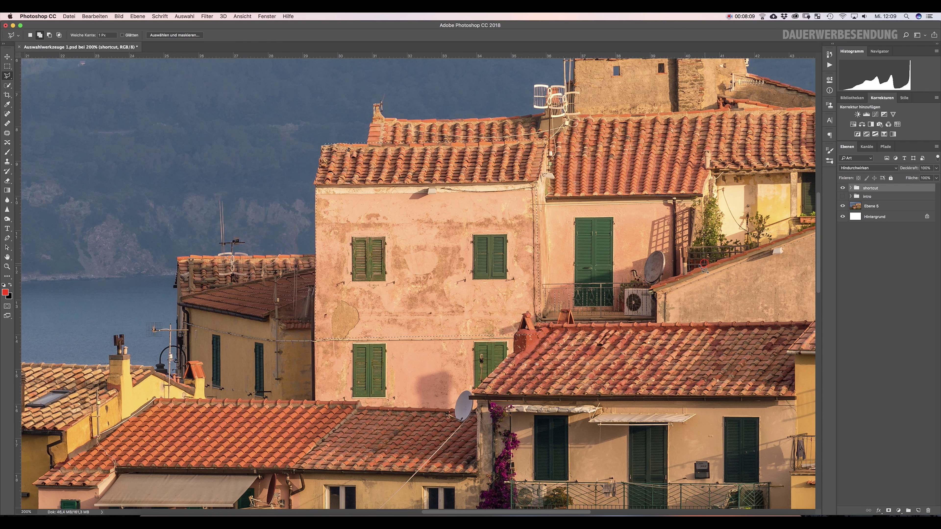
pyautogui.click(654, 285)
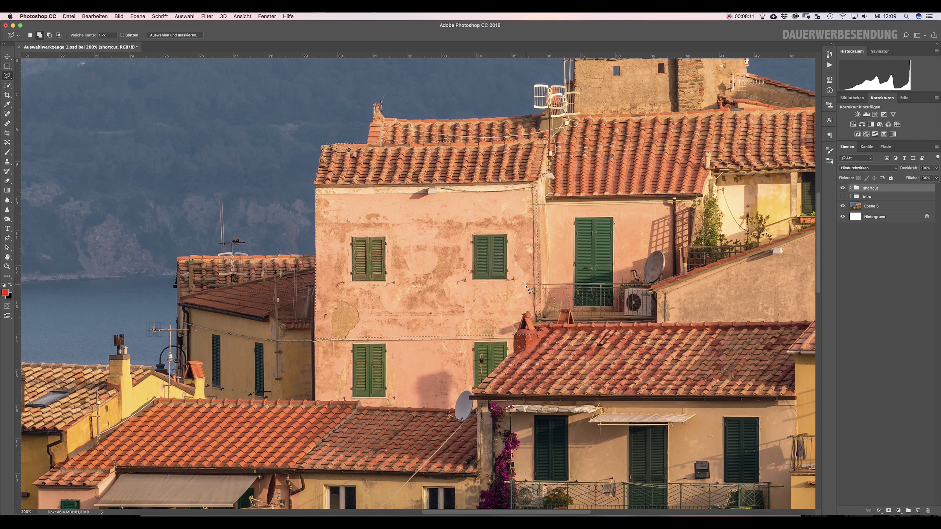
pyautogui.click(537, 286)
pyautogui.click(541, 204)
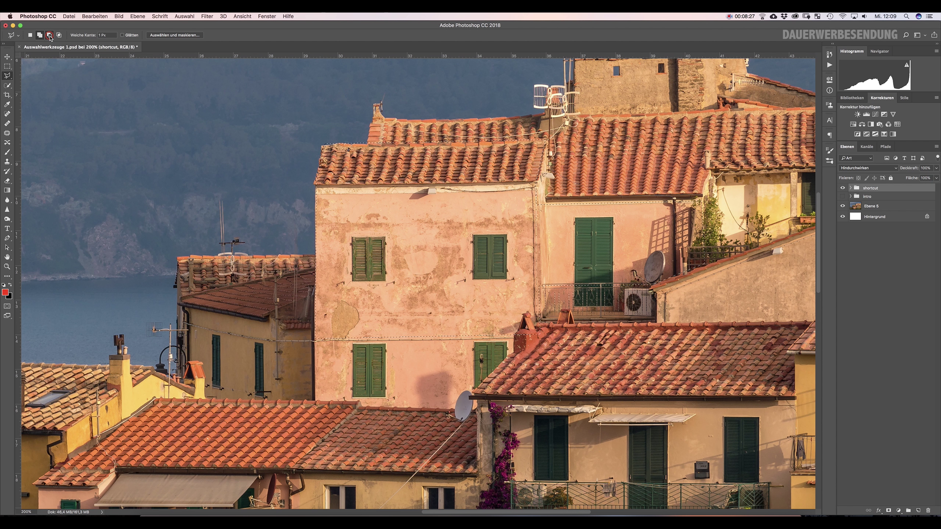
# - Subtract the upper right green shutter from the selection
pyautogui.click(49, 35)
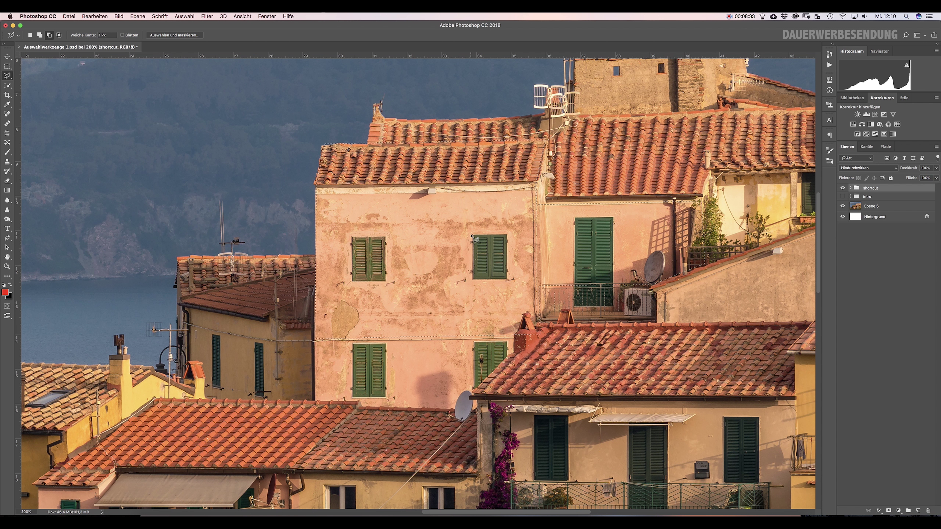
pyautogui.click(471, 281)
pyautogui.doubleClick(507, 236)
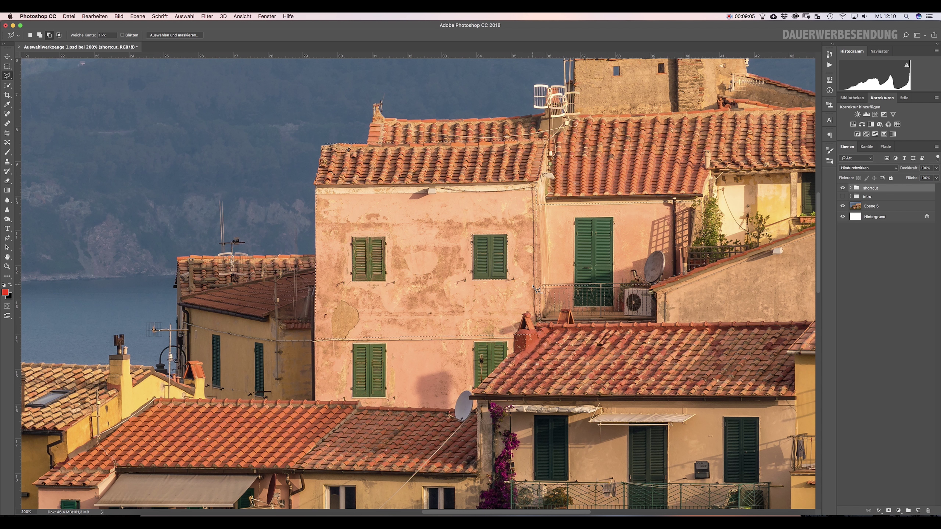
# - Copy the selected house from Ebene 5 to a new layer, preview it, then undo
pyautogui.click(870, 207)
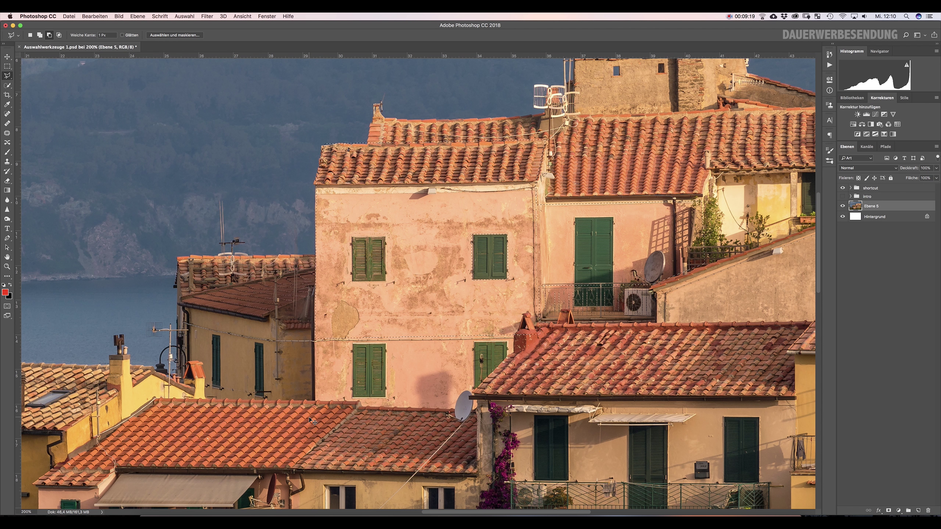
pyautogui.press('super+j')
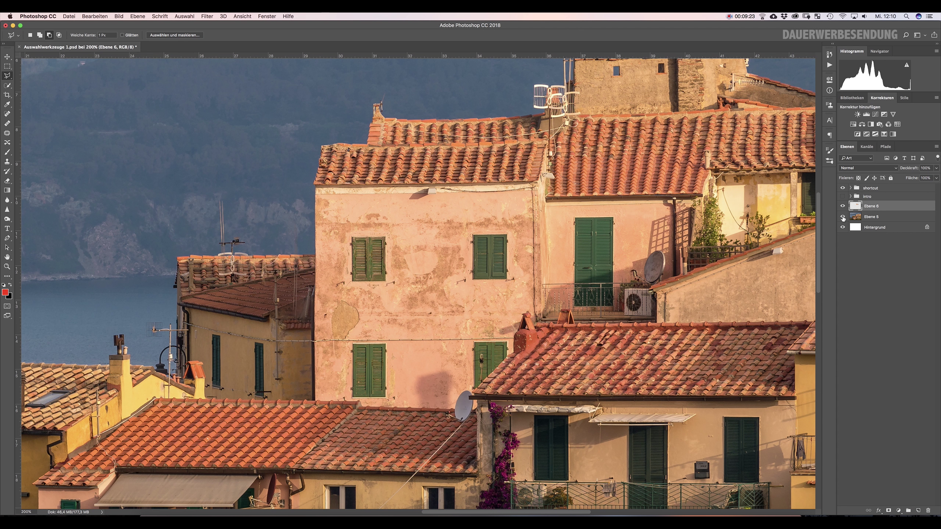
pyautogui.click(843, 217)
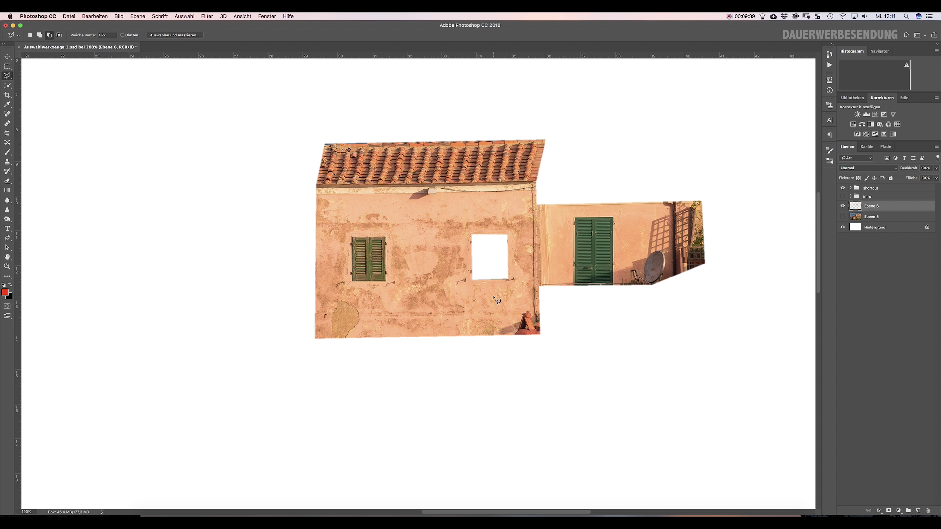
pyautogui.press('super+alt+z')
pyautogui.press('super+alt+z')
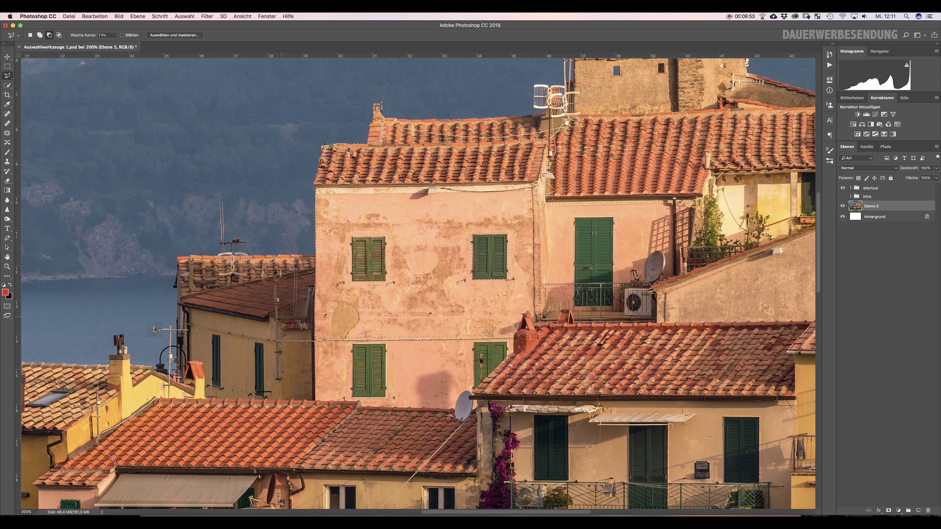
# - Try a layer mask on Ebene 5, undo it, and clear the selection
pyautogui.click(889, 511)
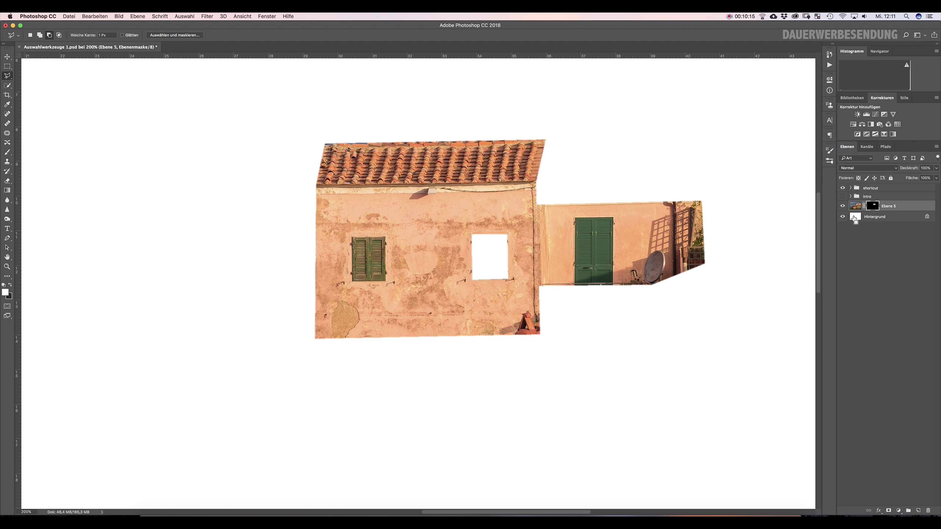
pyautogui.press('super+z')
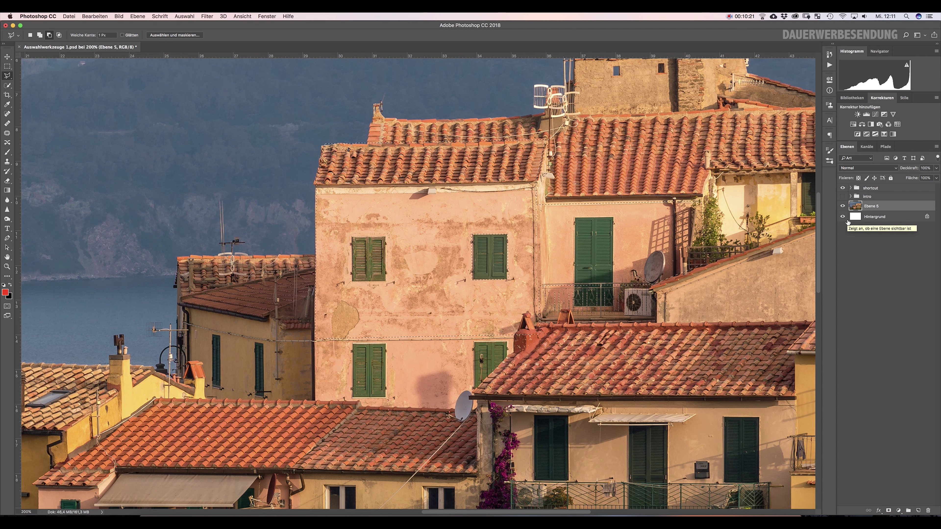
pyautogui.press('super+d')
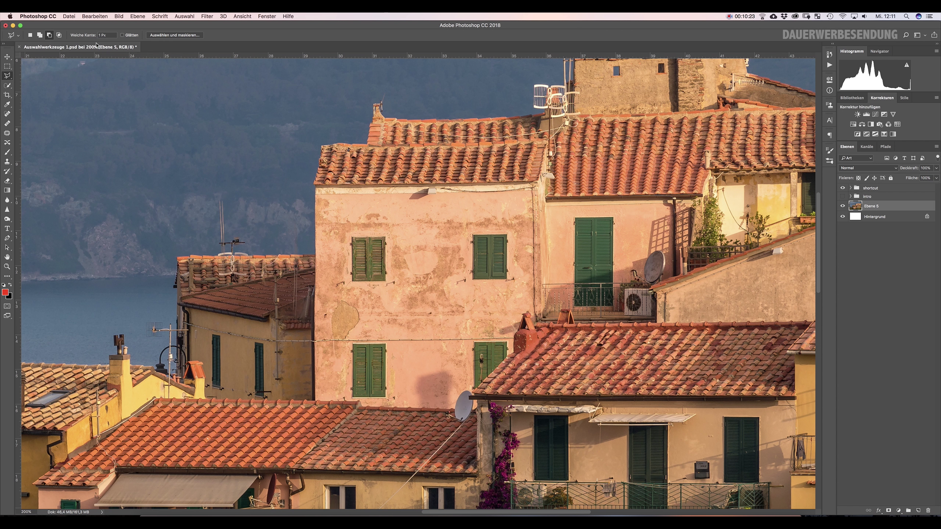
# - Draw a new polygonal lasso selection on the pink facade
pyautogui.click(31, 35)
pyautogui.click(370, 220)
pyautogui.click(495, 227)
pyautogui.click(442, 308)
pyautogui.click(409, 259)
pyautogui.click(338, 221)
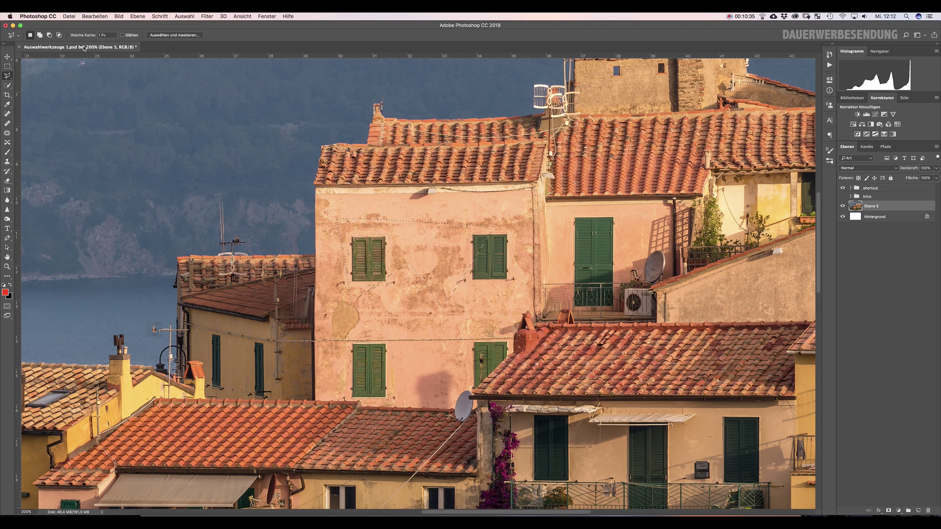
# - Intersect it with a second overlapping polygon, keeping only the overlap between the shutters
pyautogui.click(58, 35)
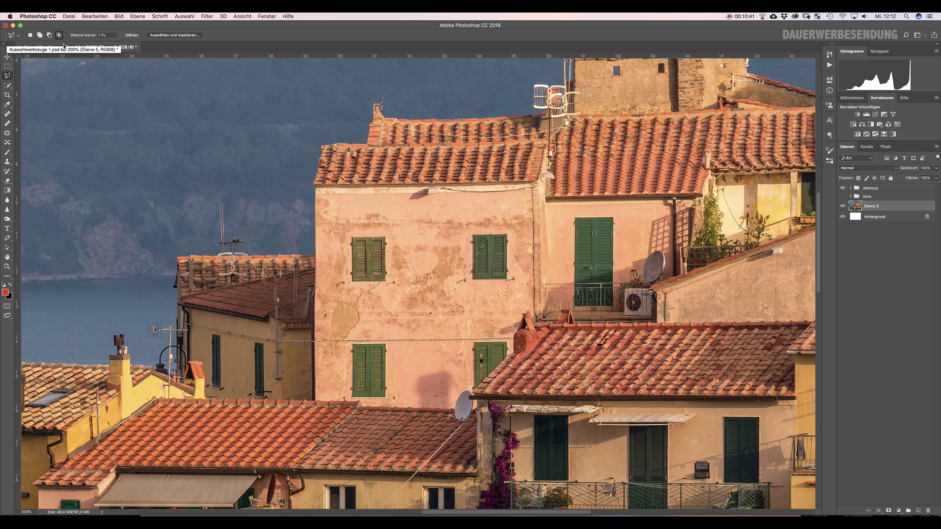
pyautogui.click(450, 193)
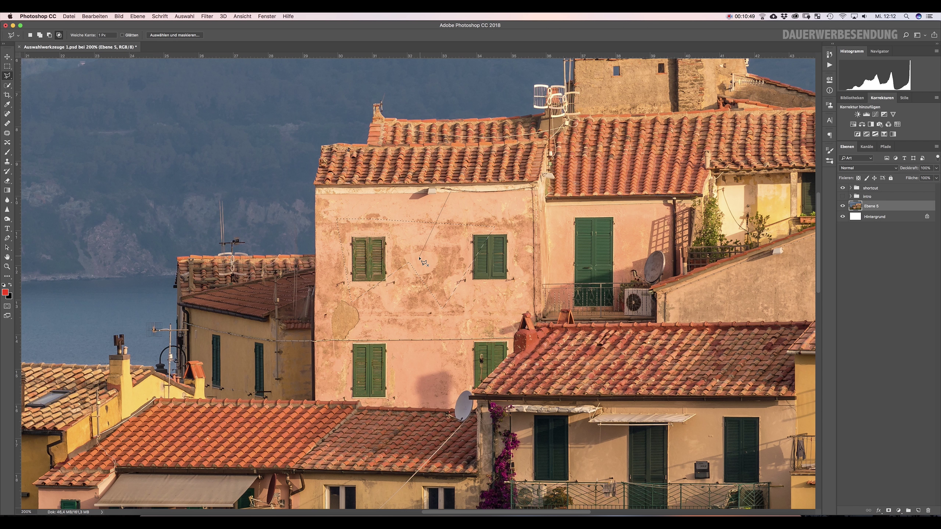
pyautogui.click(420, 256)
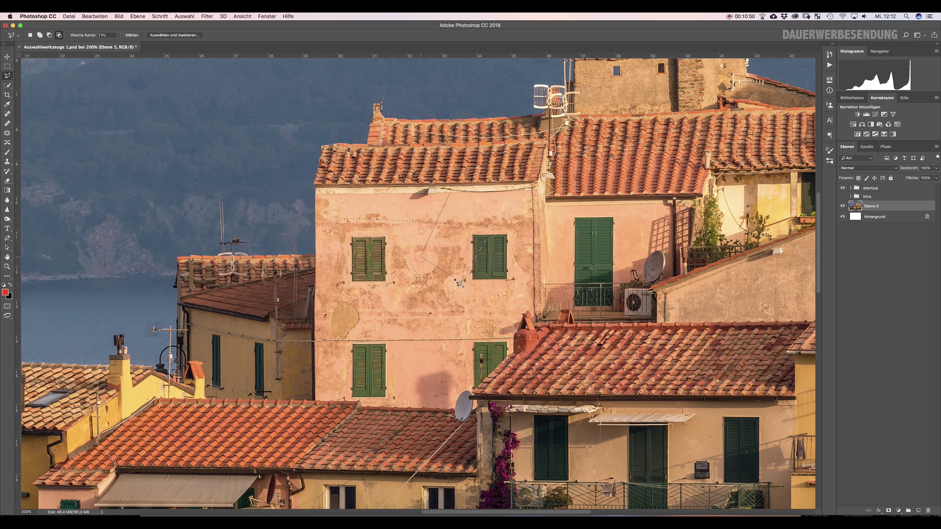
pyautogui.click(515, 308)
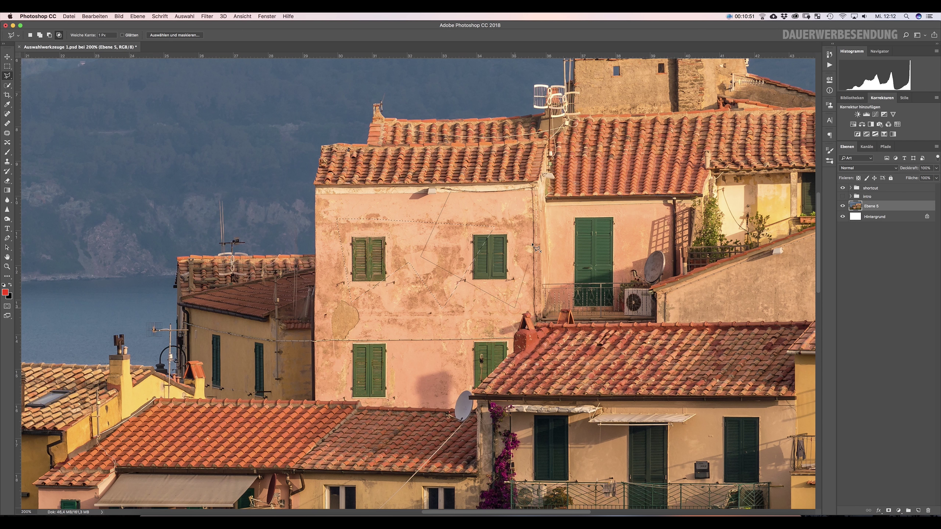
pyautogui.click(534, 190)
# - Clear the facade selection and lasso a patch of sky
pyautogui.press('super+d')
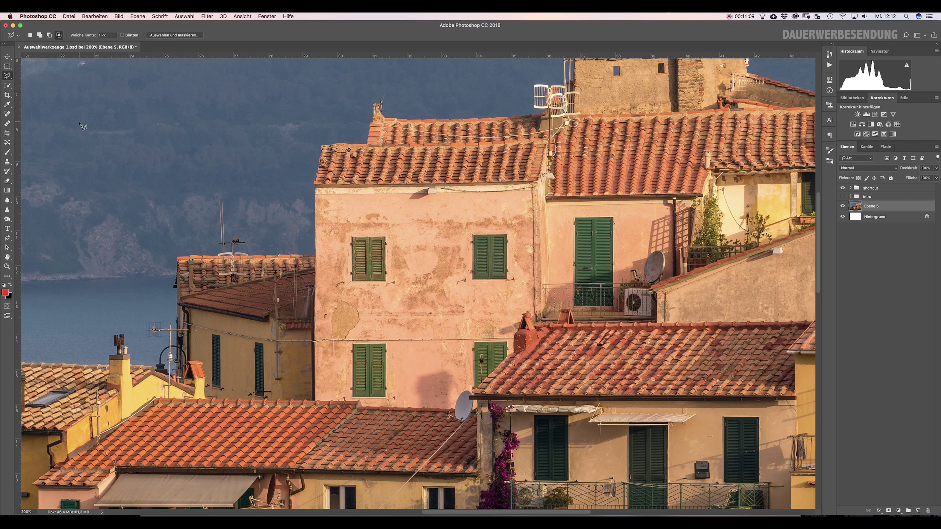
pyautogui.click(74, 121)
pyautogui.click(102, 191)
pyautogui.click(192, 177)
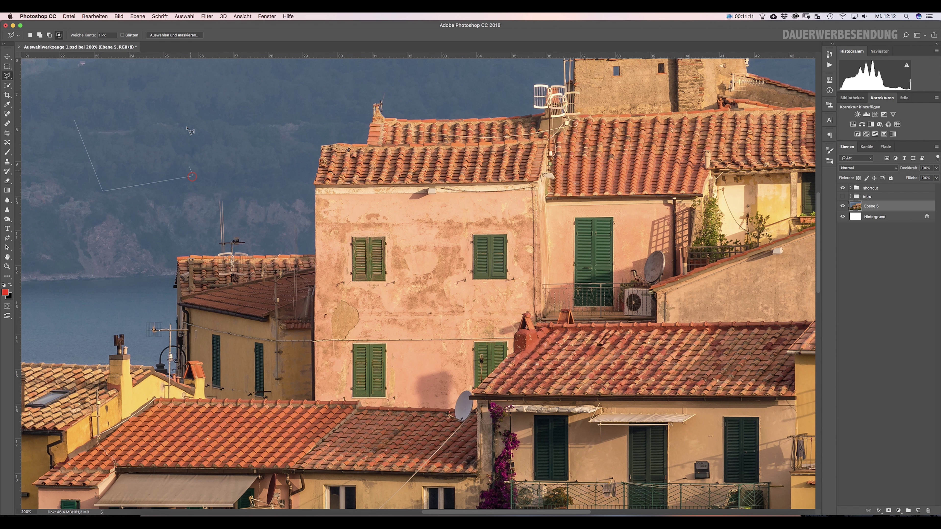
pyautogui.doubleClick(71, 100)
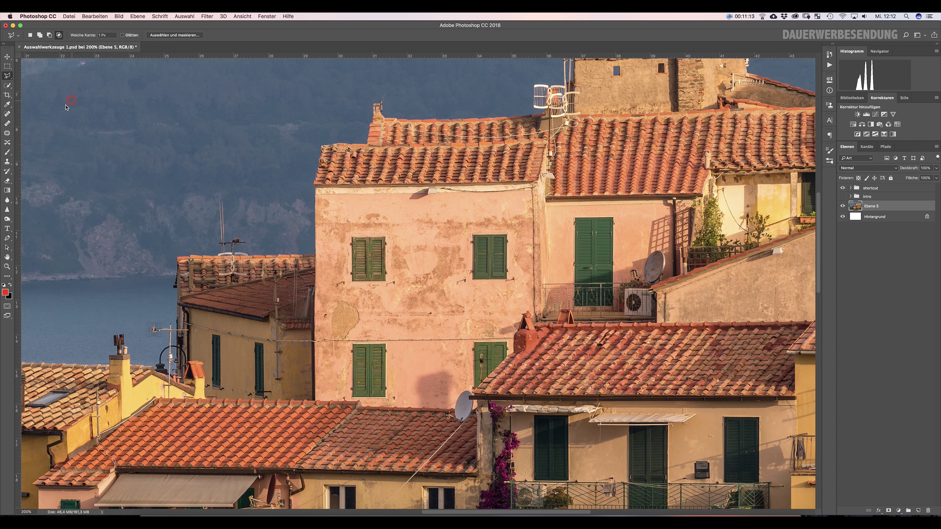
# - Shrink the sky selection with an intersecting polygon, then deselect
pyautogui.click(240, 136)
pyautogui.click(150, 154)
pyautogui.click(173, 217)
pyautogui.click(264, 198)
pyautogui.press('super+d')
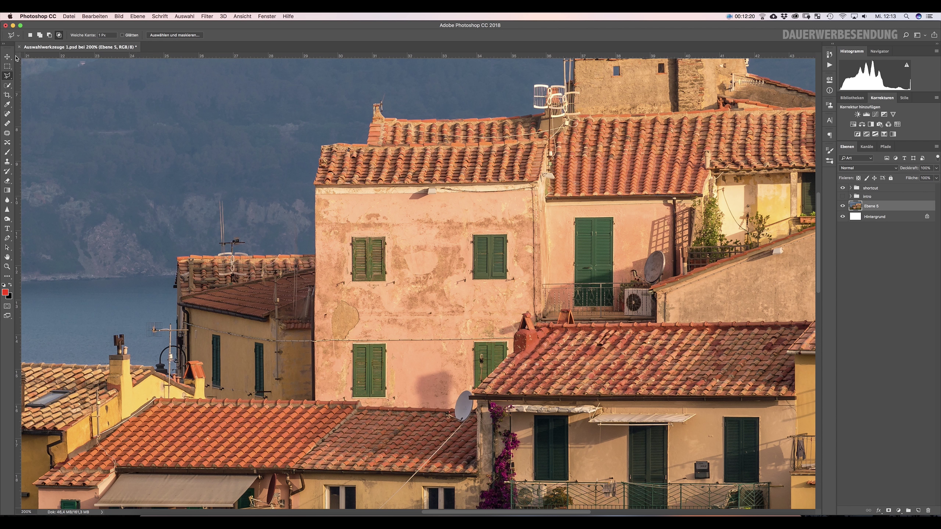
# - Draw an elliptical marquee selection over the dark hillside left of the pink house
pyautogui.click(7, 68)
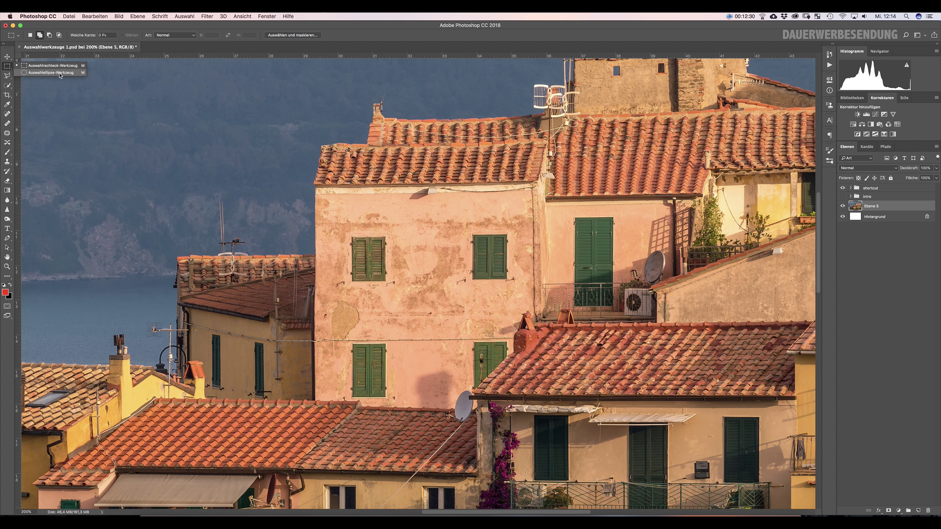
pyautogui.click(58, 73)
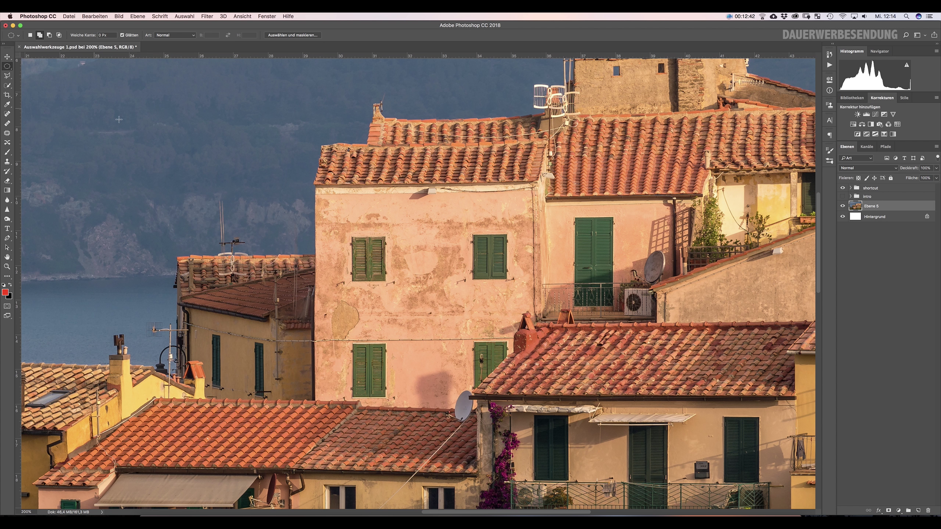
pyautogui.moveTo(107, 115); pyautogui.dragTo(313, 244)
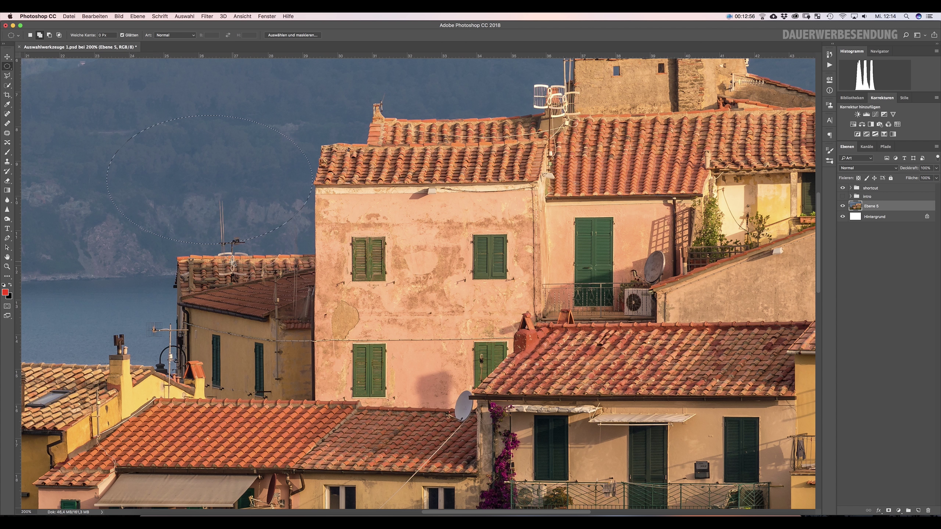
# - Add a Color Lookup adjustment layer masked to the oval hillside selection
pyautogui.click(898, 512)
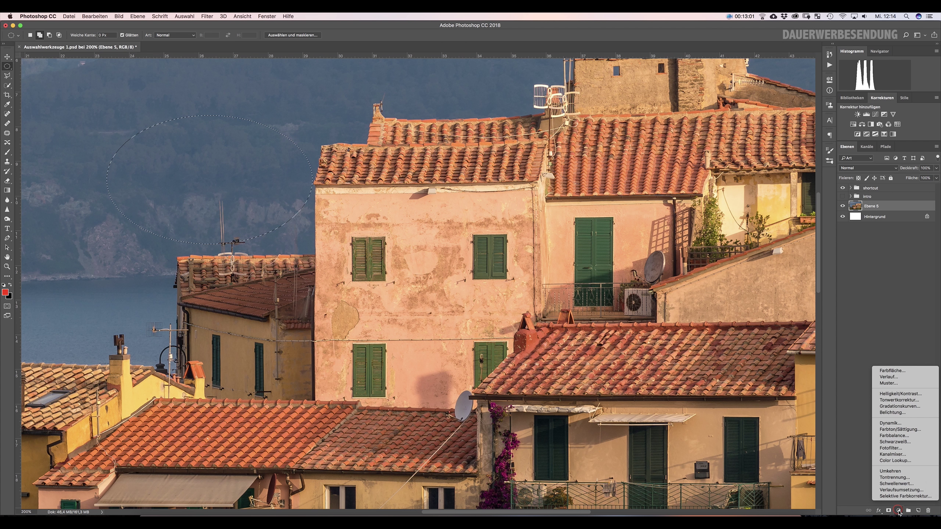
pyautogui.click(898, 461)
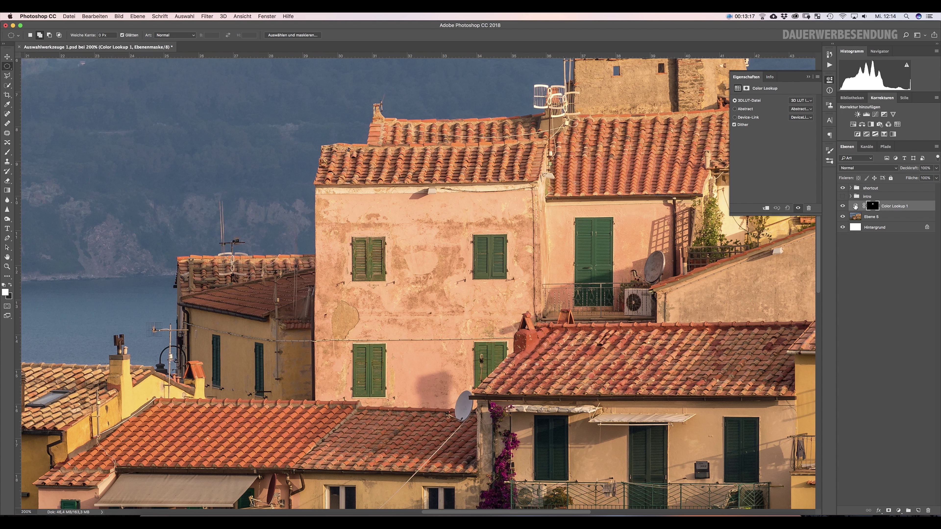
# - Set the Color Lookup's 3DLUT-Datei to FallColors.look
pyautogui.click(812, 101)
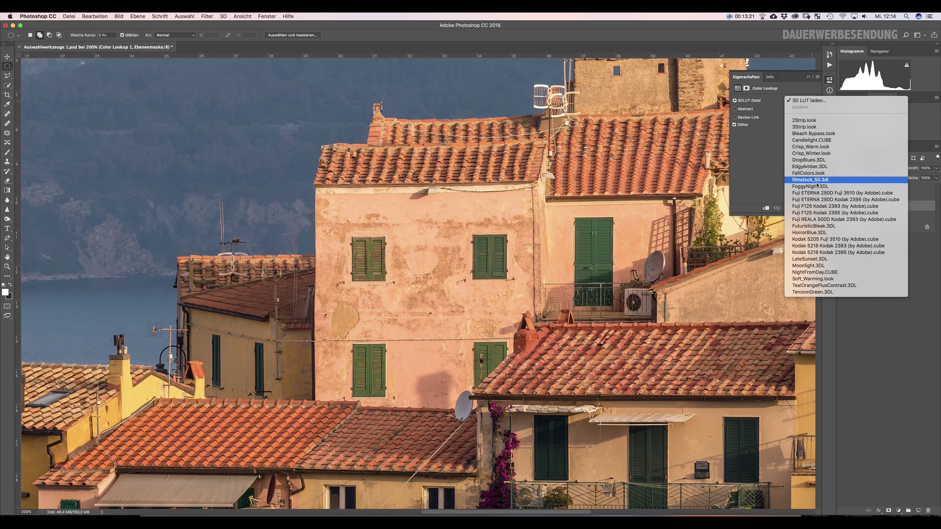
pyautogui.click(812, 173)
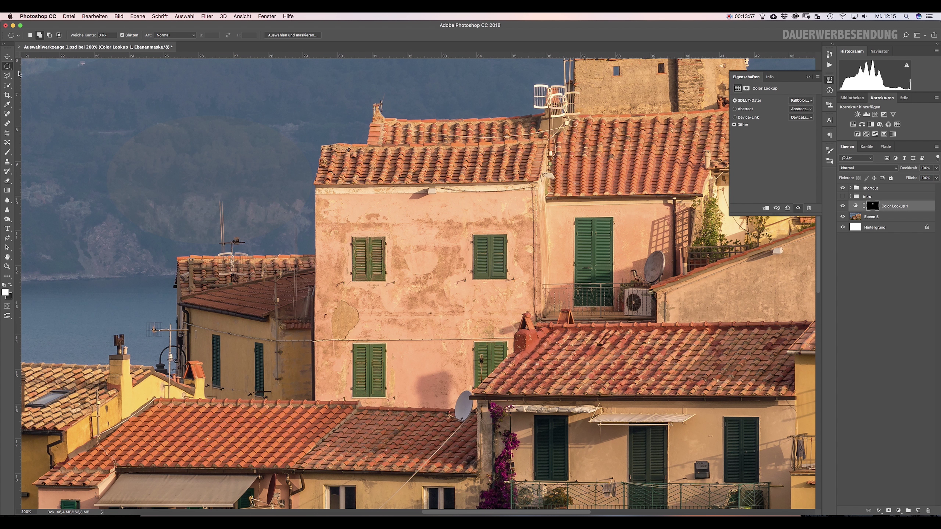
# - Draw a rectangular selection around a green shuttered window, then make Ebene 5 active
pyautogui.click(9, 66)
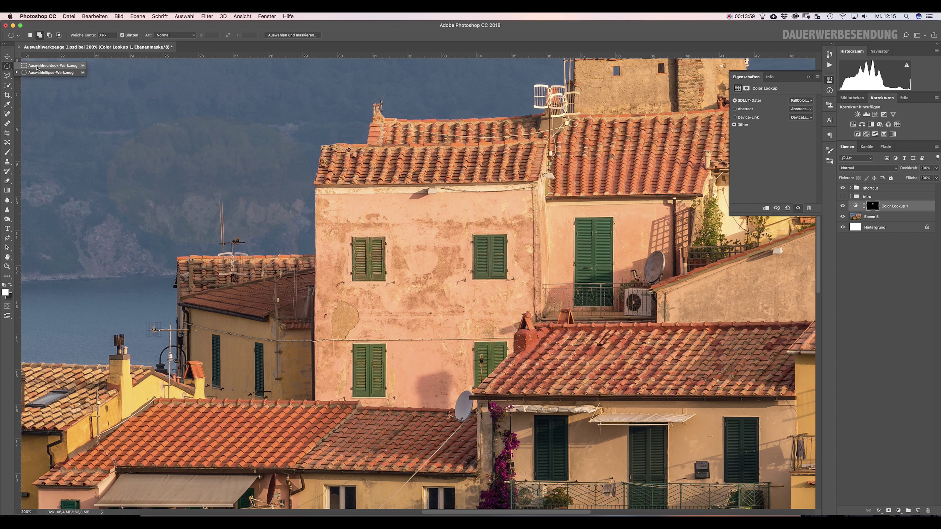
pyautogui.click(38, 66)
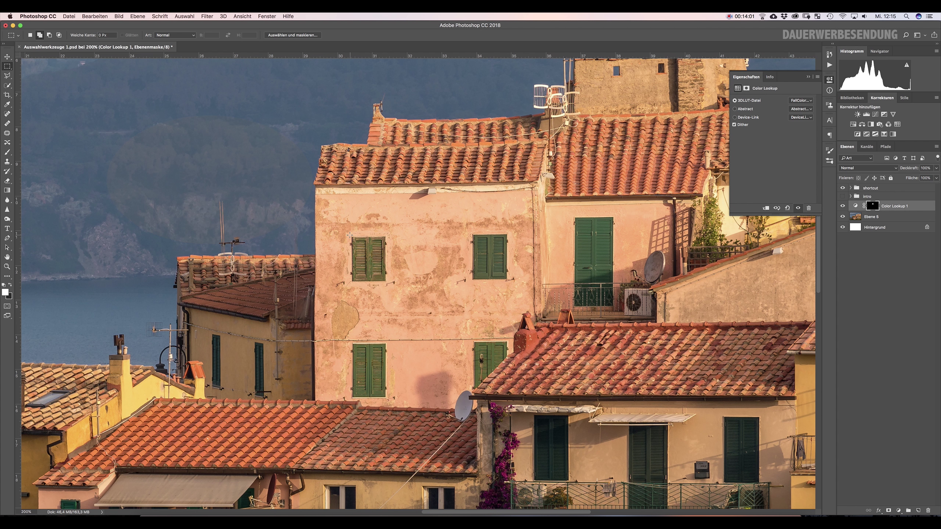
pyautogui.moveTo(349, 235); pyautogui.dragTo(388, 283)
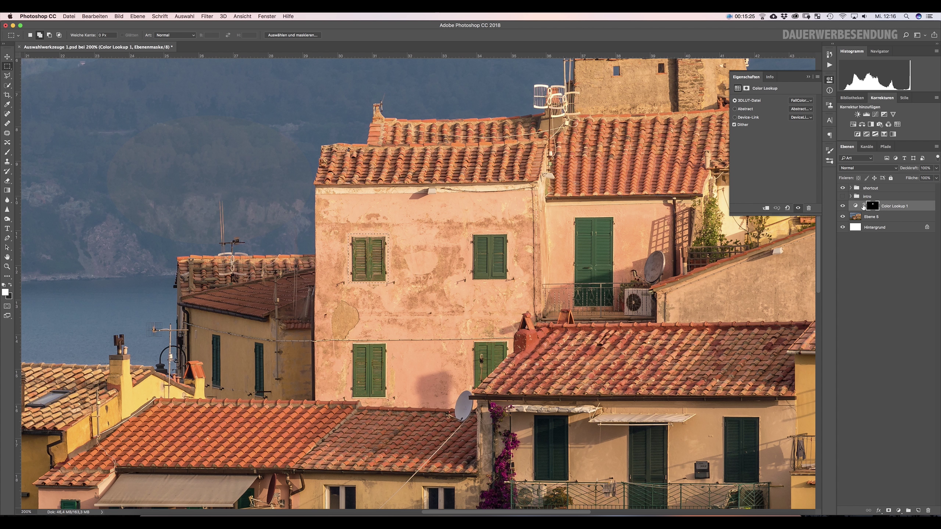
pyautogui.click(870, 220)
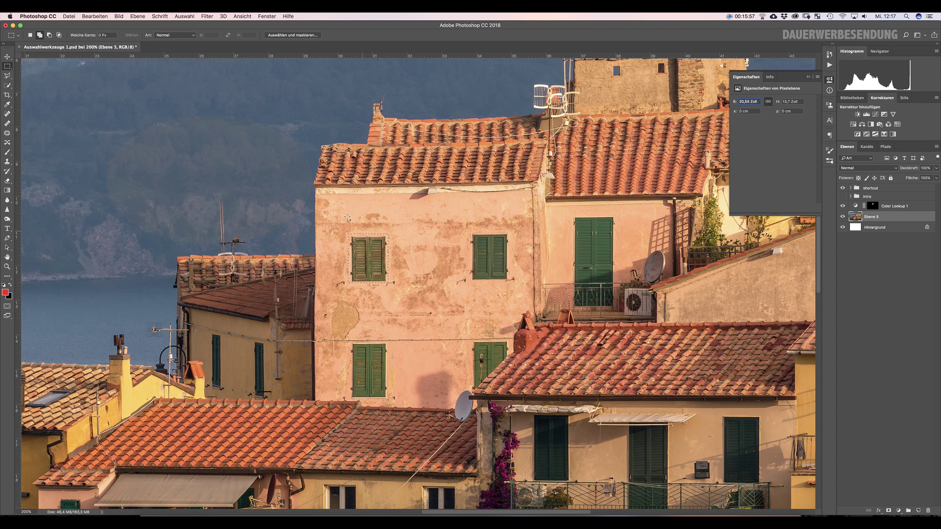
# - Create a new black 109 × 134 px, 240 ppi document from the Zwischenablage preset
pyautogui.click(70, 17)
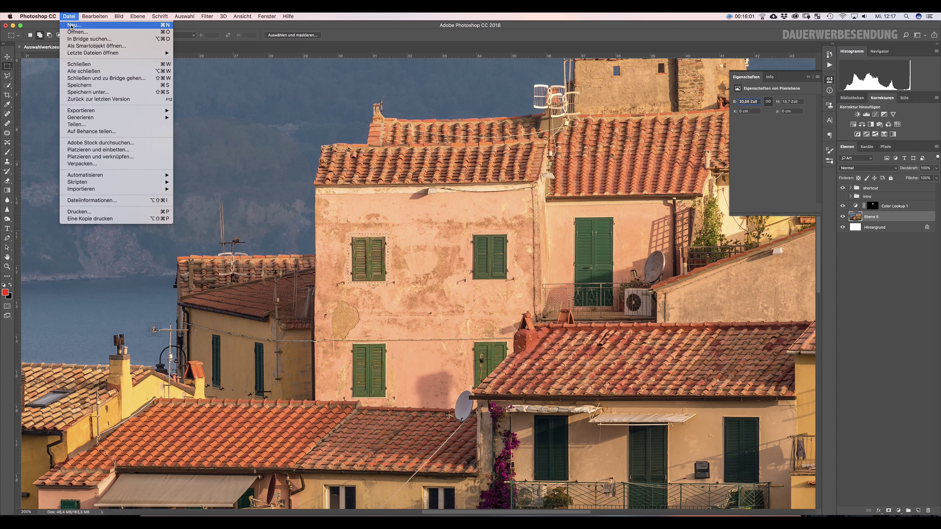
pyautogui.click(73, 24)
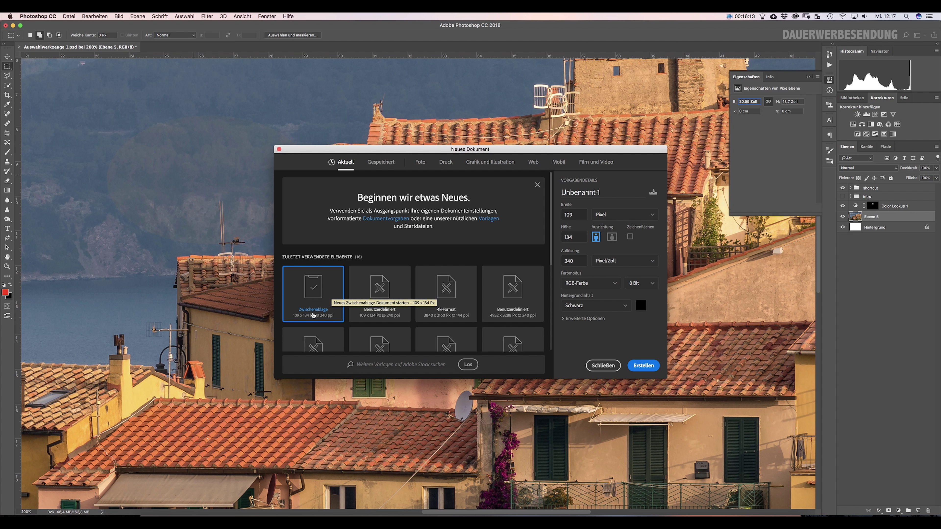
pyautogui.click(649, 366)
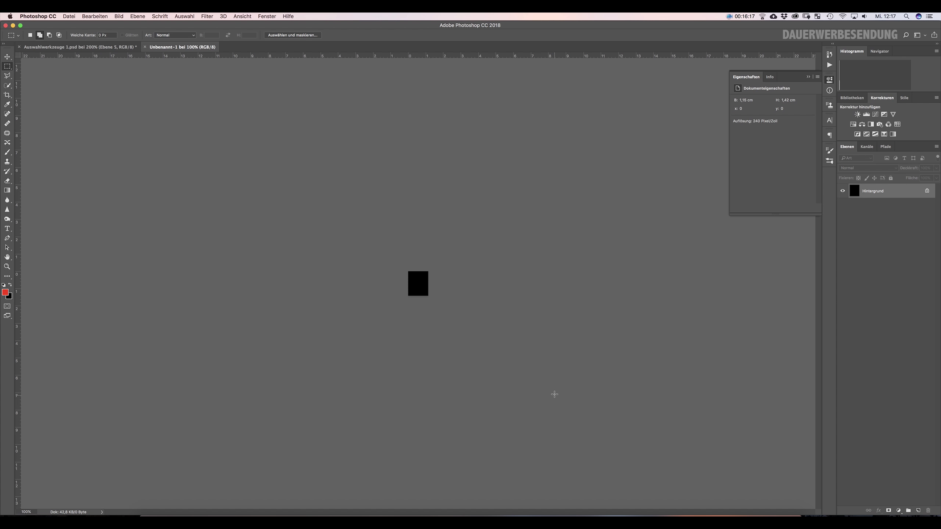
# - Paste the shutter into Unbenannt-1 as Ebene 1, then close it without saving
pyautogui.press('super+plus')
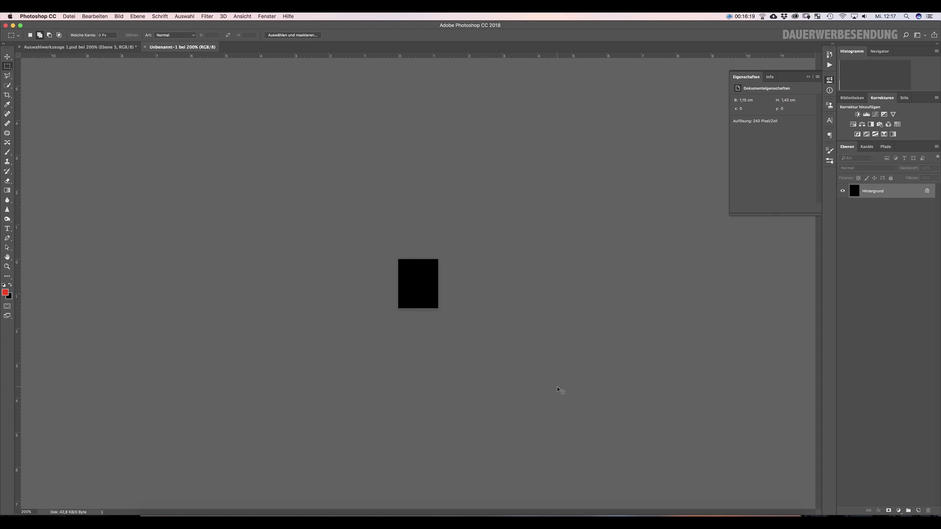
pyautogui.press('super+plus')
pyautogui.press('super+plus')
pyautogui.press('super+plus')
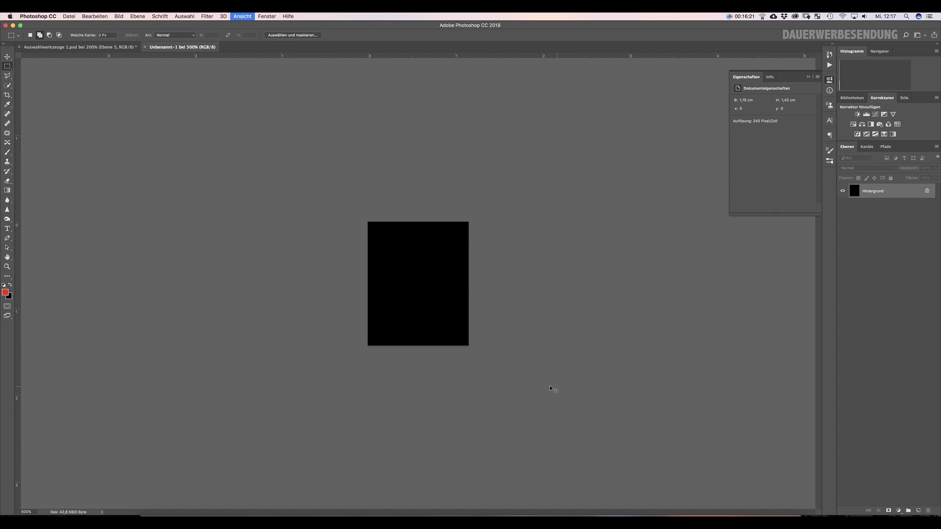
pyautogui.press('super+plus')
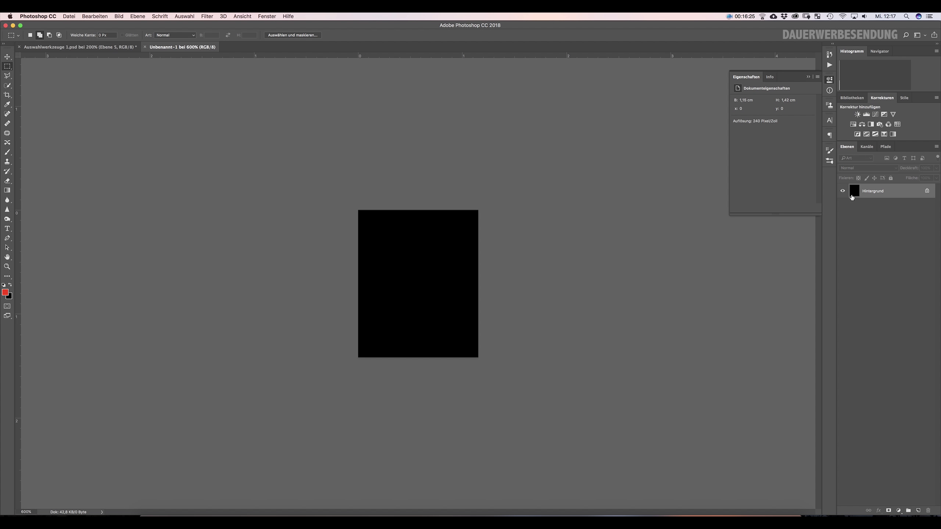
pyautogui.hotkey('shift', 'F5')
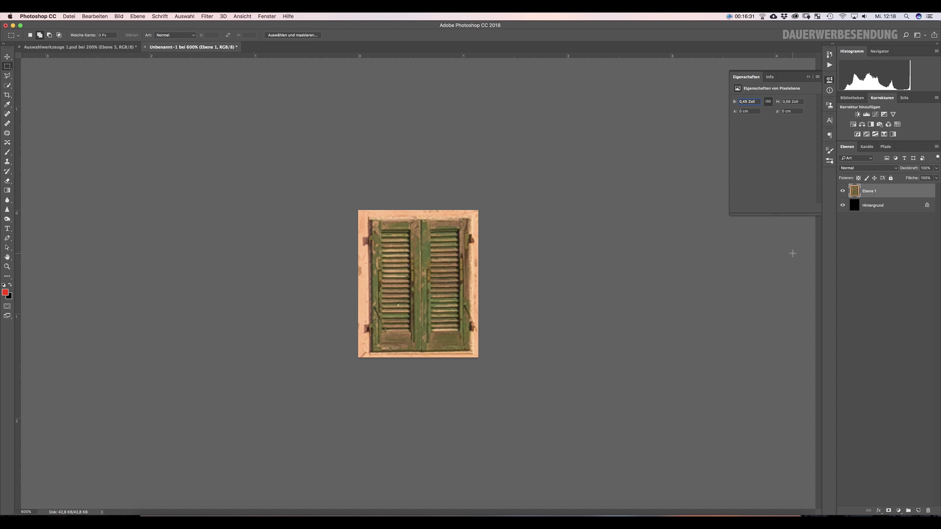
pyautogui.press('super+w')
pyautogui.click(444, 176)
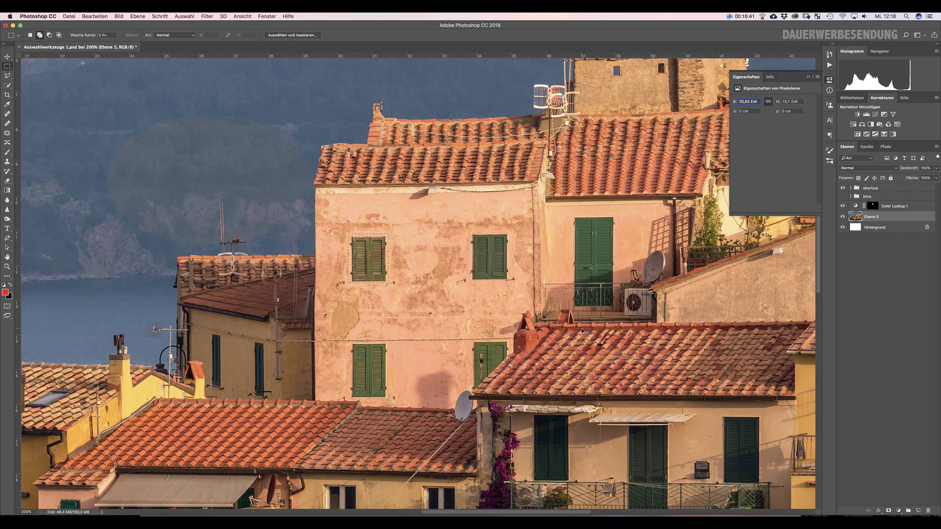
# - Deselect, fit the whole photo on screen, and list the marquee tool's shape variants
pyautogui.press('super+d')
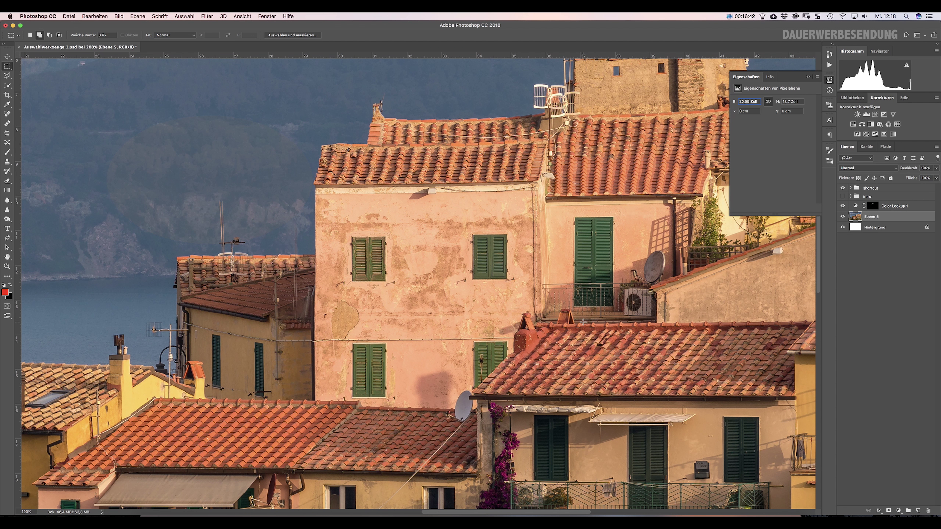
pyautogui.press('super+0')
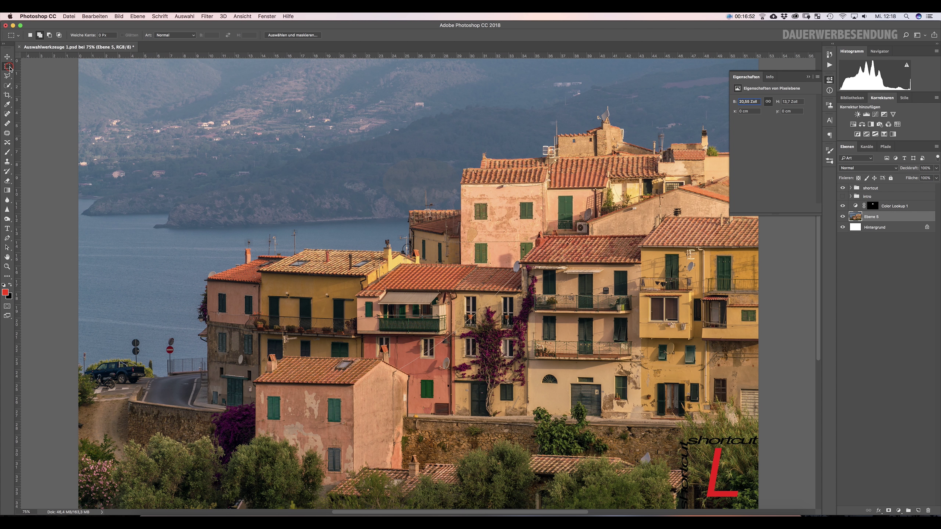
pyautogui.rightClick(9, 69)
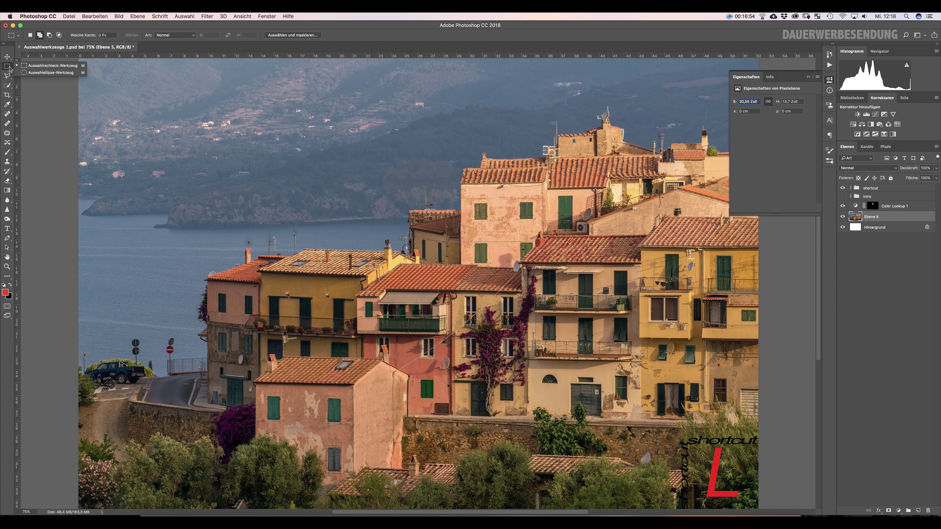